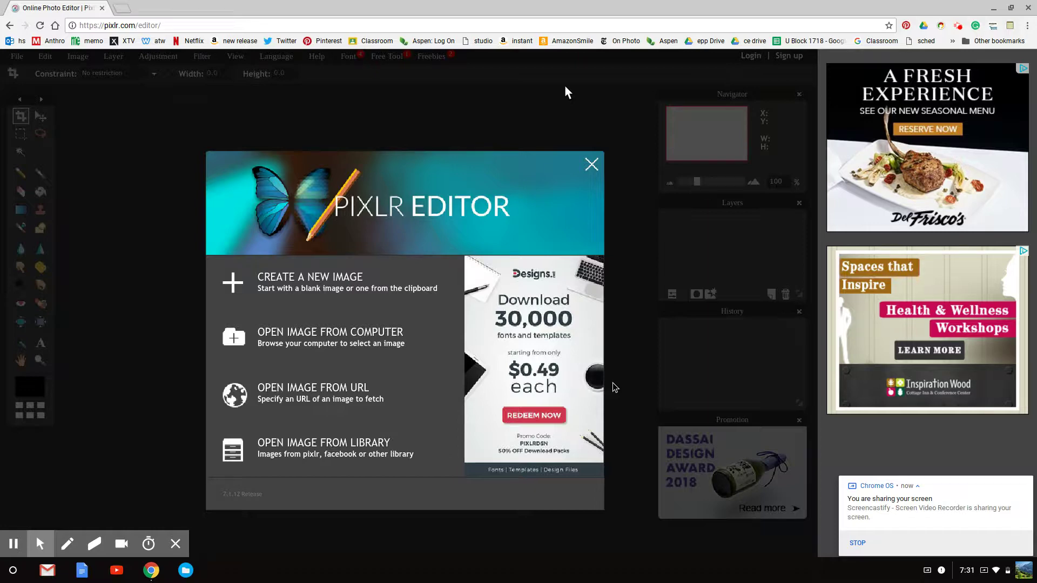
- Open the image lowcontrast.jpg from the computer's Downloads folder
{"action": "left_click", "coordinate": [393, 339]}
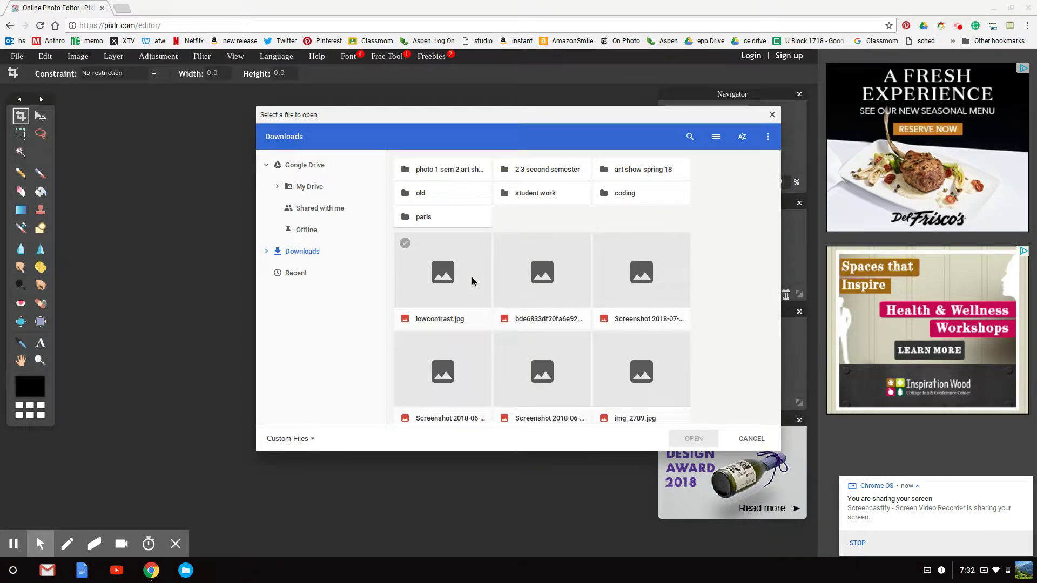
{"action": "left_click", "coordinate": [471, 280]}
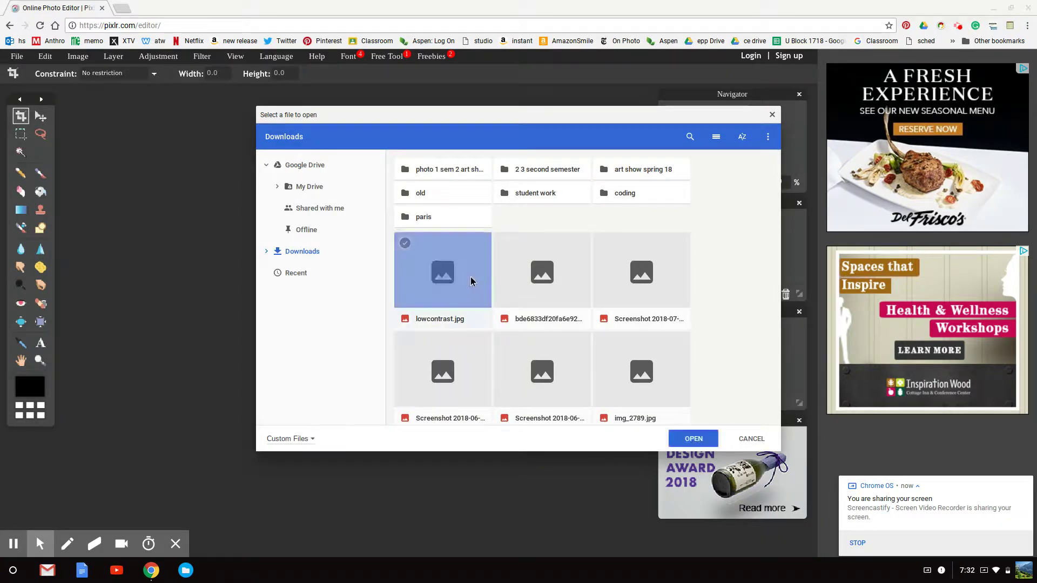
{"action": "left_click", "coordinate": [685, 440]}
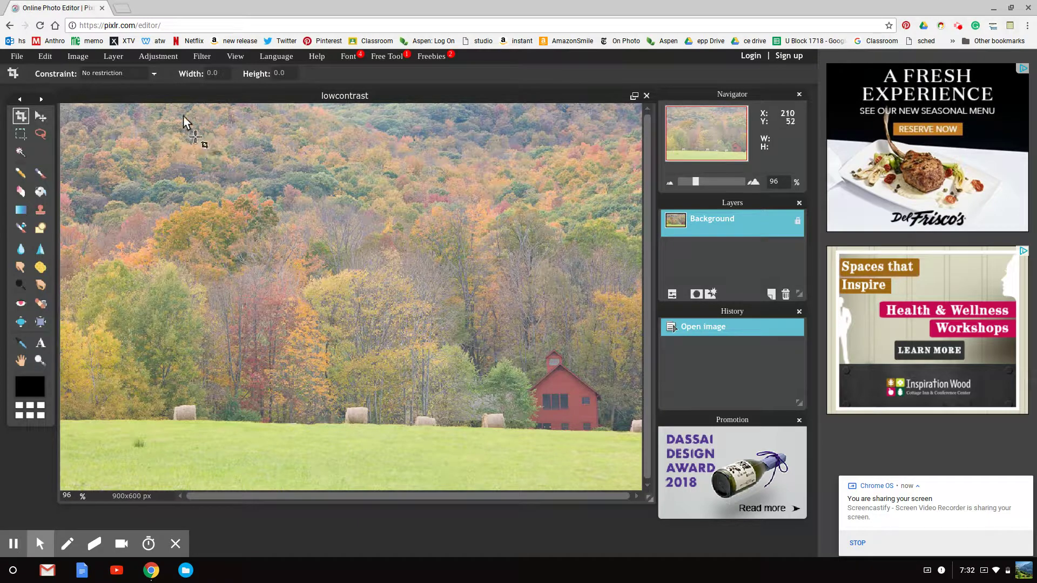
- Try Hue & Saturation on the photo with saturation at 100 and at -100, and discard the adjustment
{"action": "left_click", "coordinate": [161, 57]}
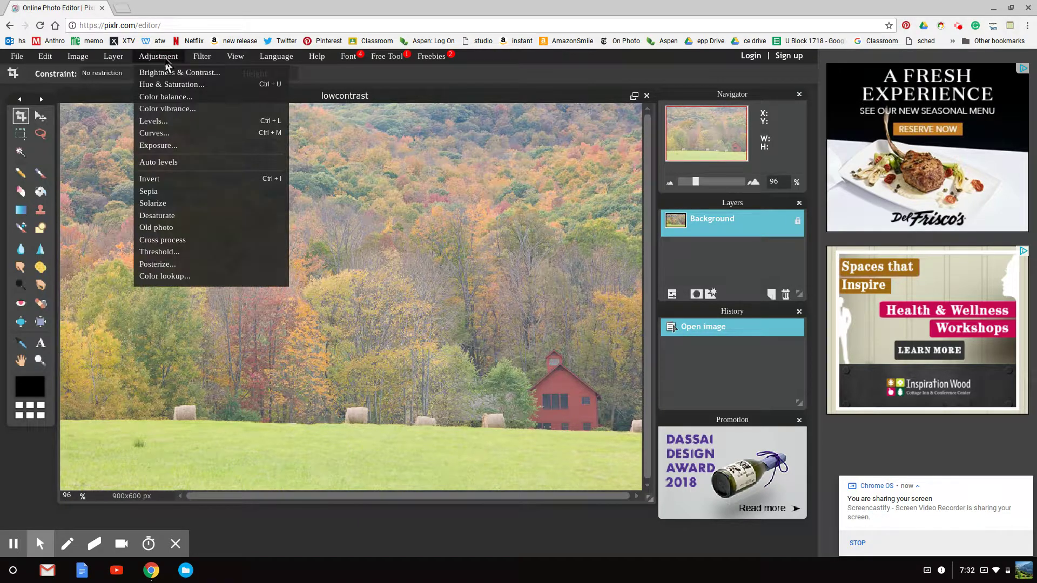
{"action": "left_click", "coordinate": [169, 86]}
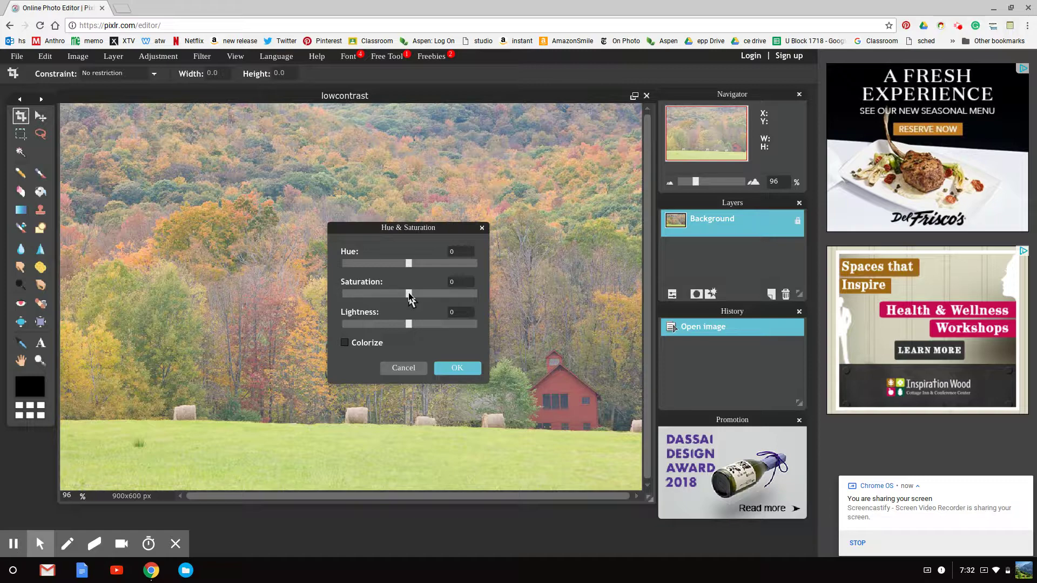
{"action": "left_click_drag", "start_coordinate": [409, 293], "coordinate": [476, 292]}
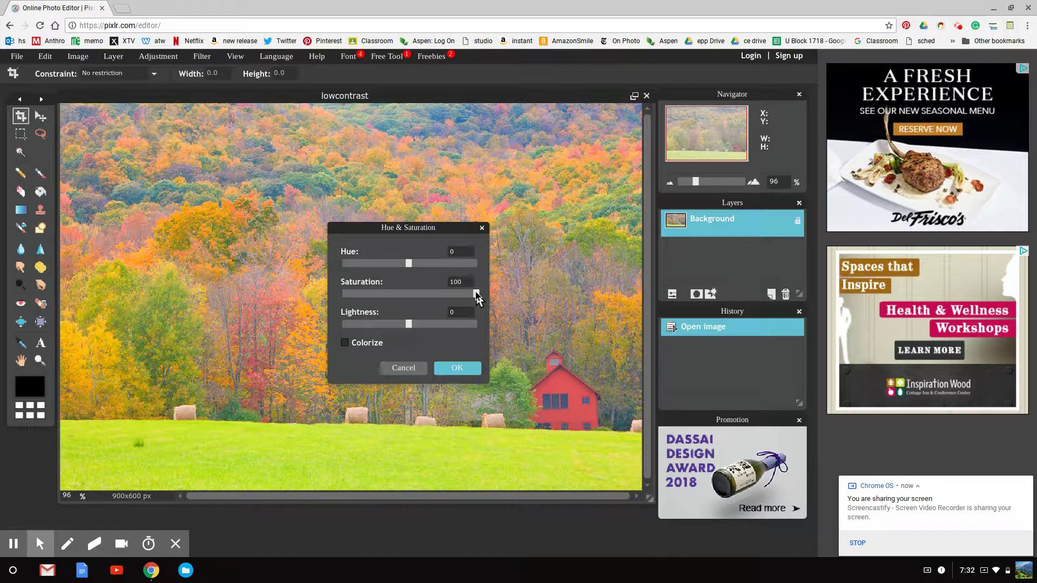
{"action": "left_click_drag", "start_coordinate": [475, 296], "coordinate": [339, 296]}
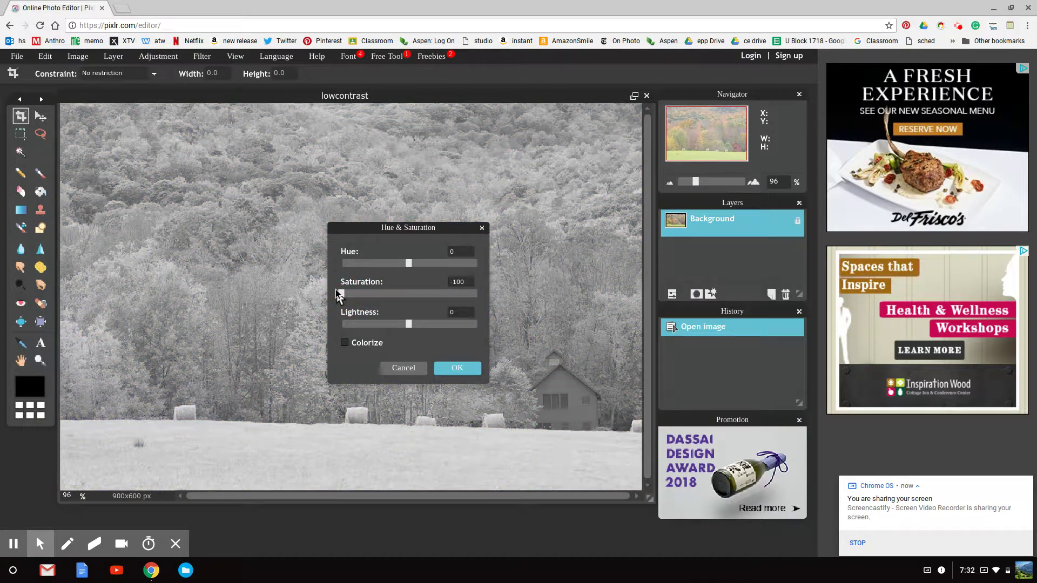
{"action": "left_click", "coordinate": [404, 371]}
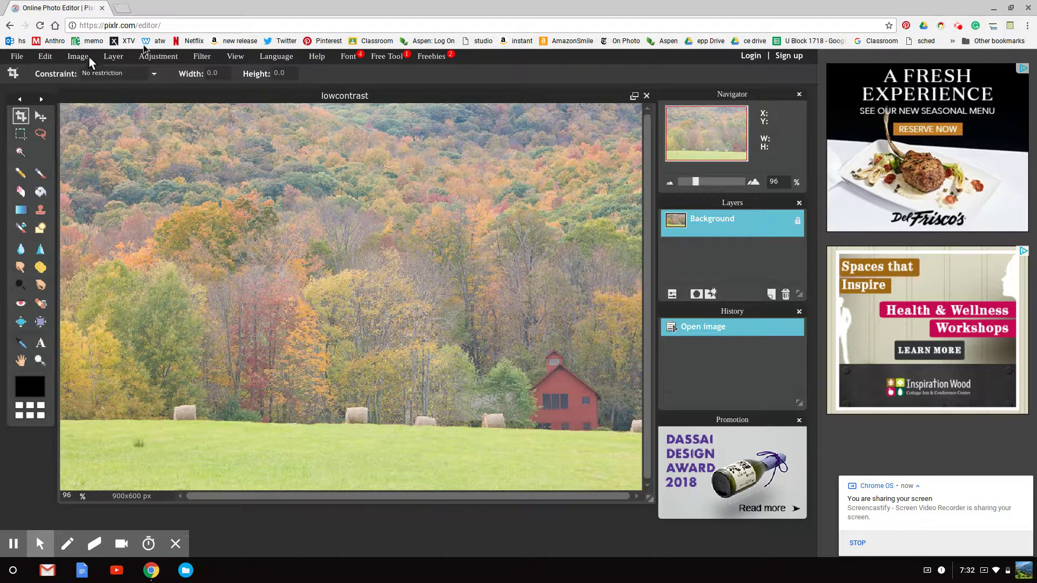
- Turn the photo black and white by applying Hue & Saturation with the saturation at -100
{"action": "left_click", "coordinate": [161, 58]}
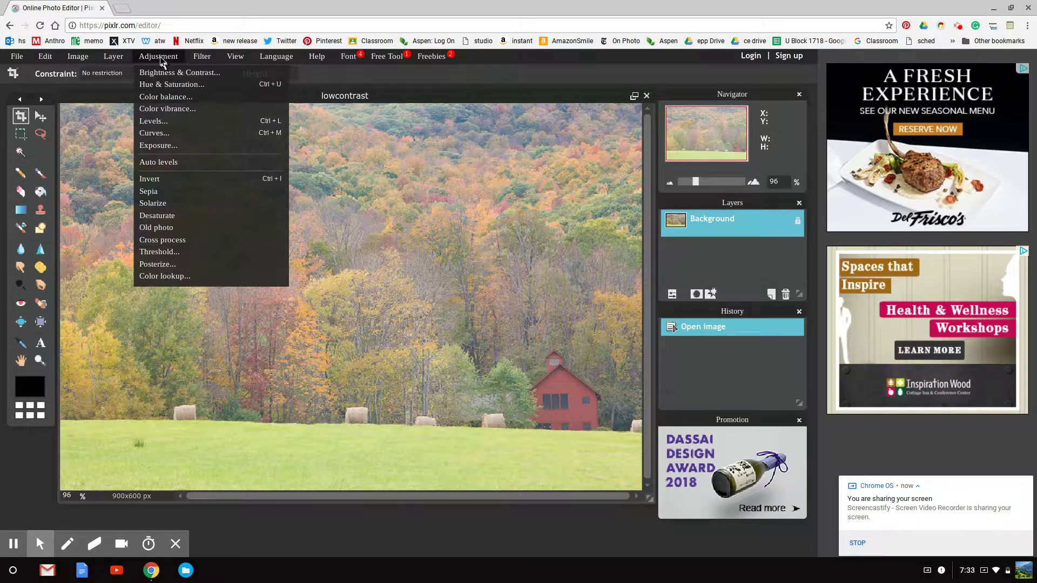
{"action": "left_click", "coordinate": [171, 84]}
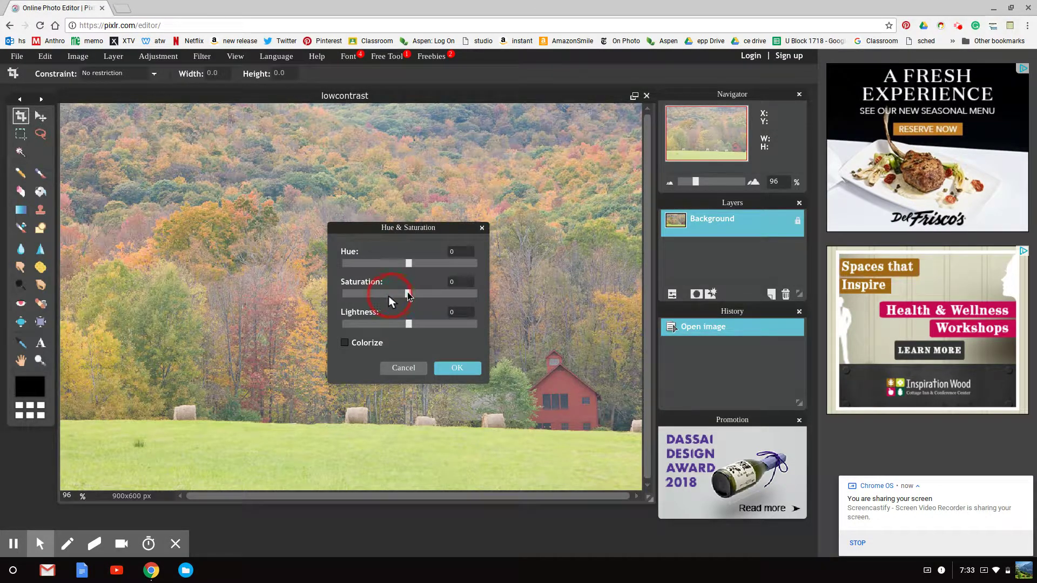
{"action": "left_click_drag", "start_coordinate": [408, 293], "coordinate": [339, 292]}
{"action": "left_click", "coordinate": [473, 372]}
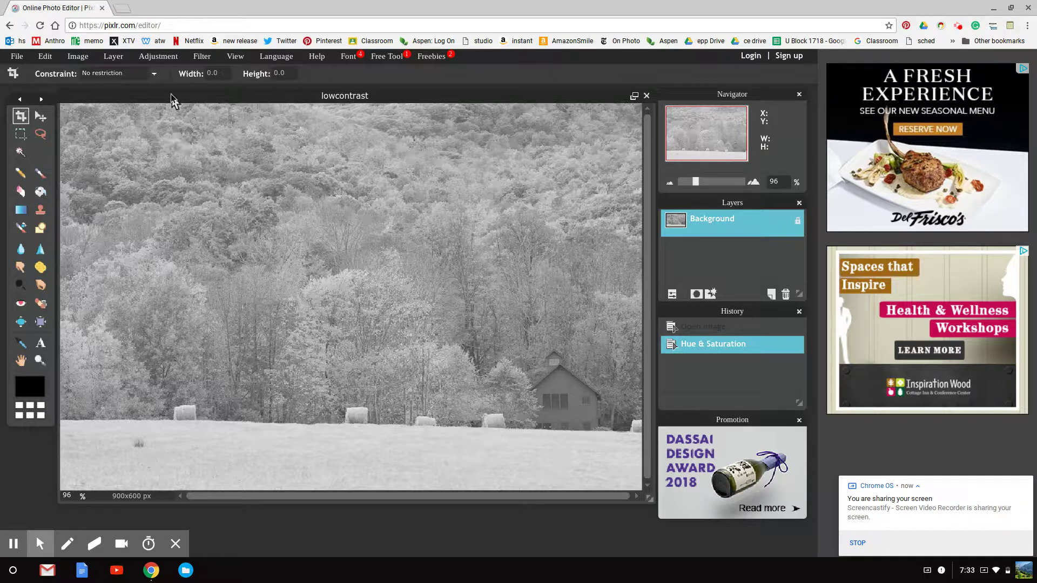
- Try a Levels adjustment on the black-and-white photo with the black input at 82 and the white input at 232
{"action": "left_click", "coordinate": [164, 58]}
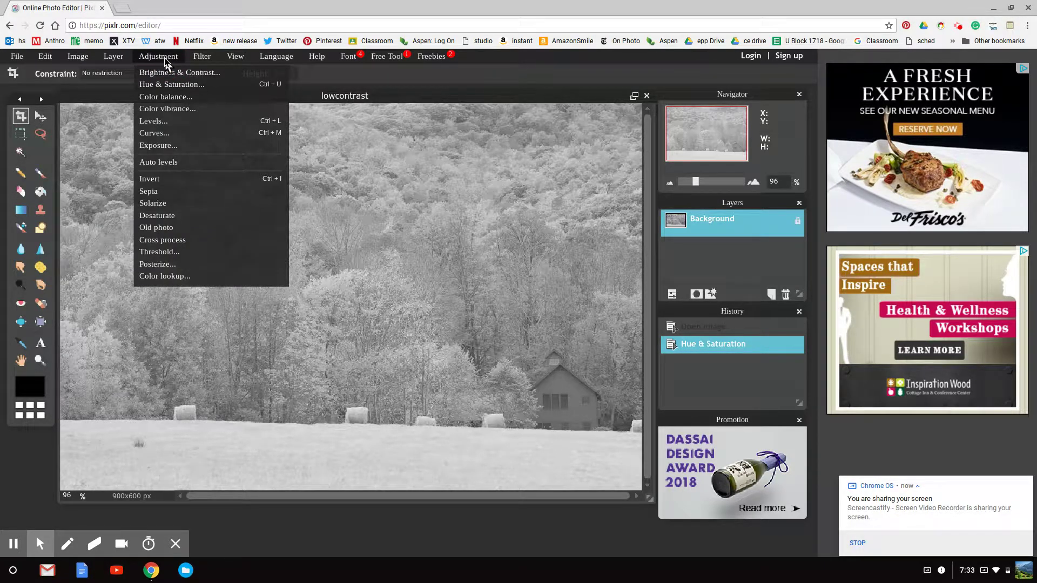
{"action": "left_click", "coordinate": [167, 122]}
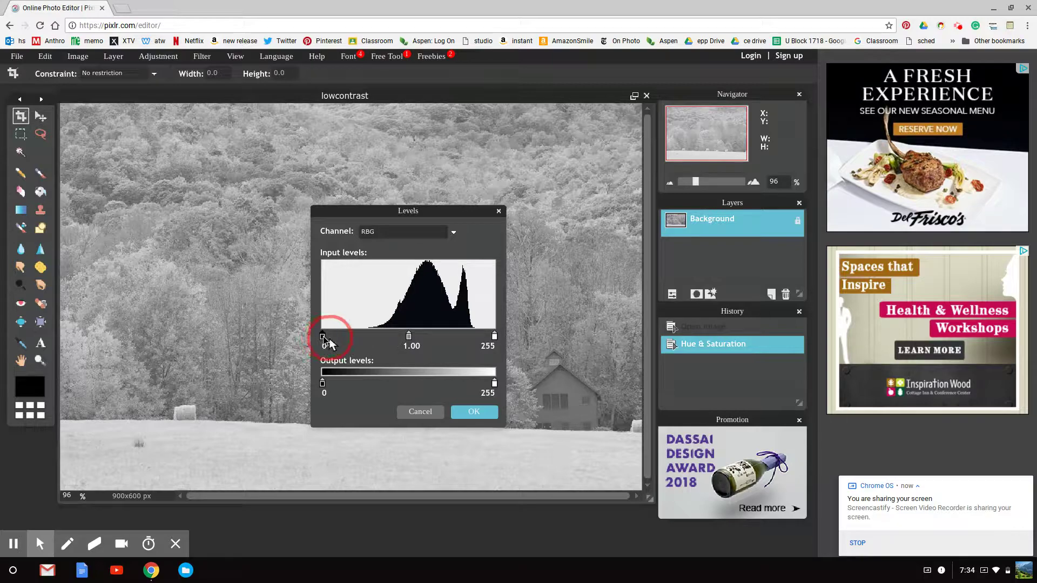
{"action": "left_click_drag", "start_coordinate": [365, 334], "coordinate": [378, 335]}
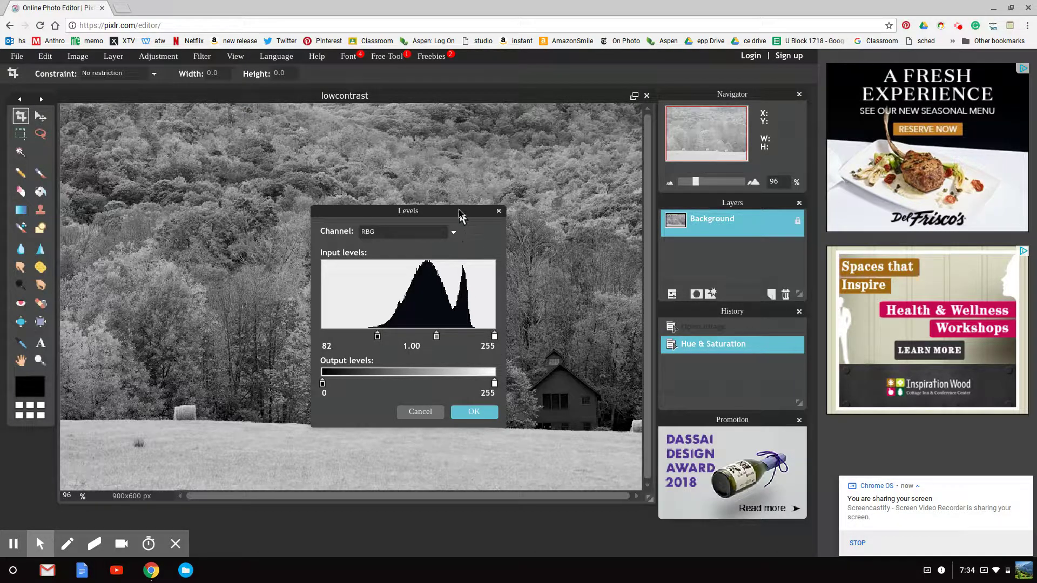
{"action": "left_click_drag", "start_coordinate": [459, 212], "coordinate": [223, 164]}
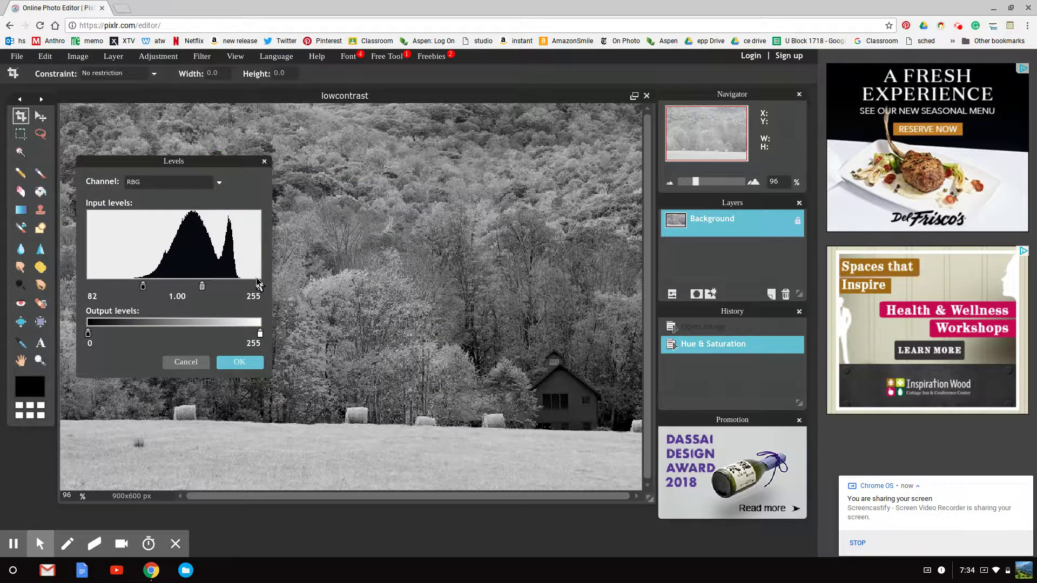
{"action": "left_click_drag", "start_coordinate": [259, 287], "coordinate": [243, 289]}
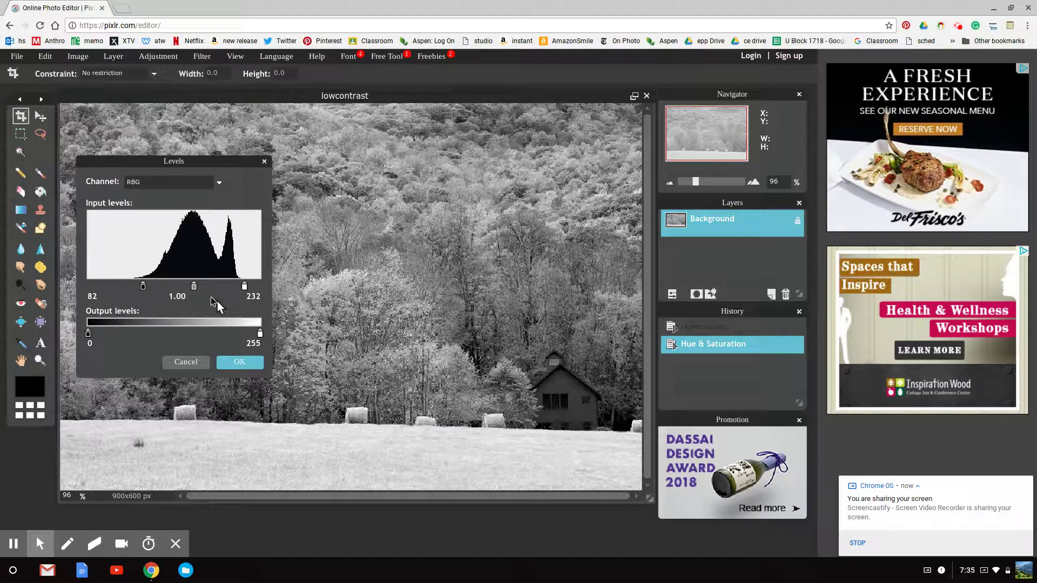
- Try the Levels midtone input at 1.96 and at 1.1, and discard the whole Levels adjustment
{"action": "left_click", "coordinate": [195, 287]}
{"action": "left_click_drag", "start_coordinate": [195, 286], "coordinate": [211, 291]}
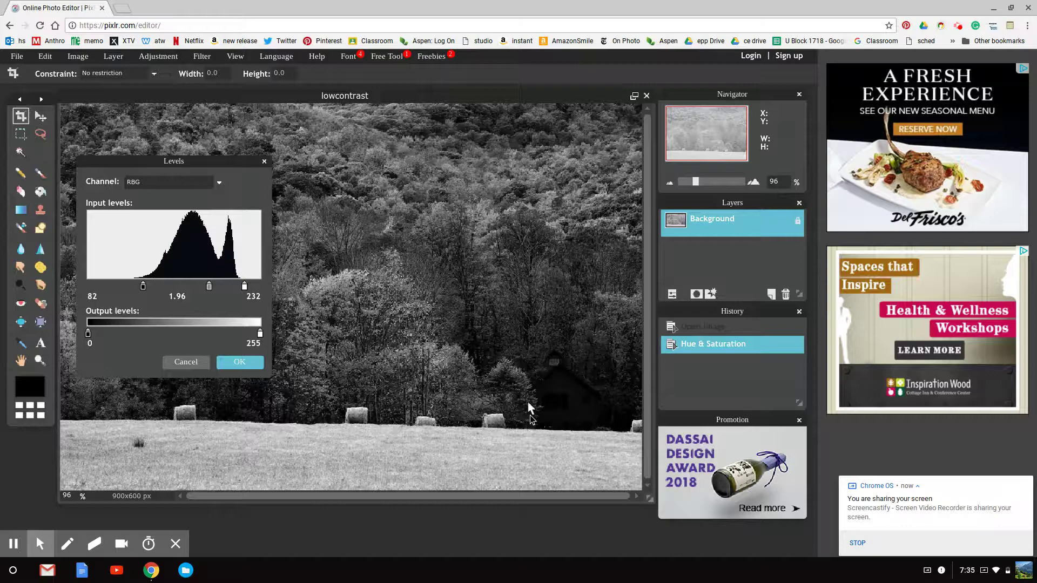
{"action": "left_click", "coordinate": [210, 290]}
{"action": "mouse_move", "coordinate": [209, 287]}
{"action": "left_mouse_down"}
{"action": "mouse_move", "coordinate": [177, 286]}
{"action": "mouse_move", "coordinate": [197, 292]}
{"action": "left_mouse_up"}
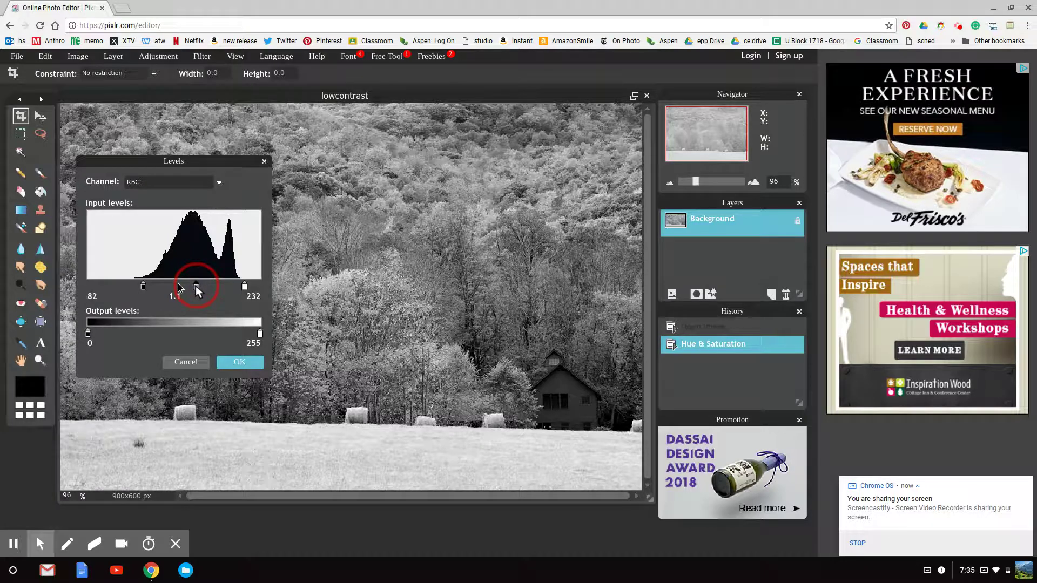
{"action": "left_click_drag", "start_coordinate": [197, 291], "coordinate": [197, 291]}
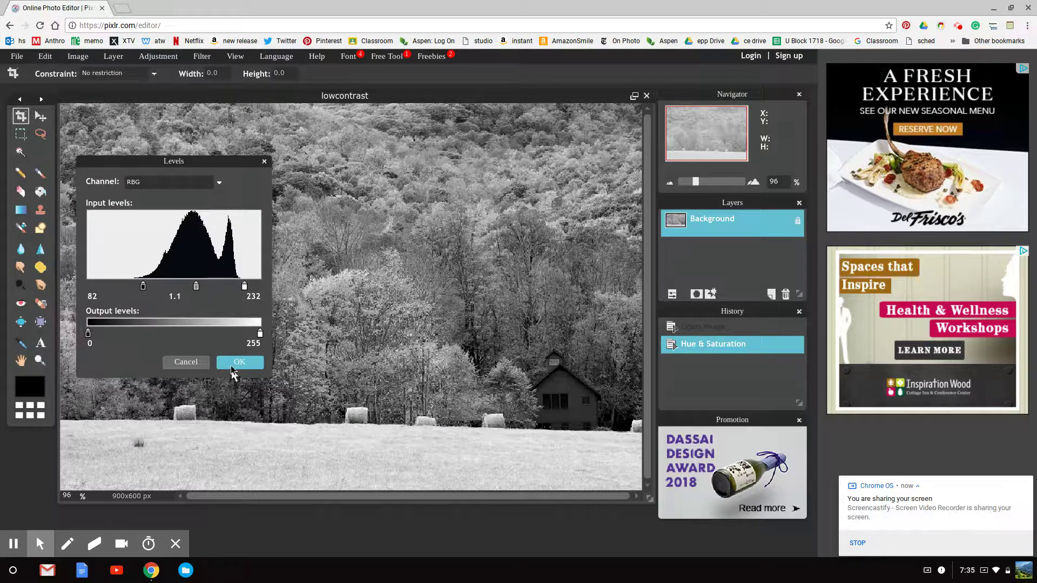
{"action": "left_click", "coordinate": [181, 362]}
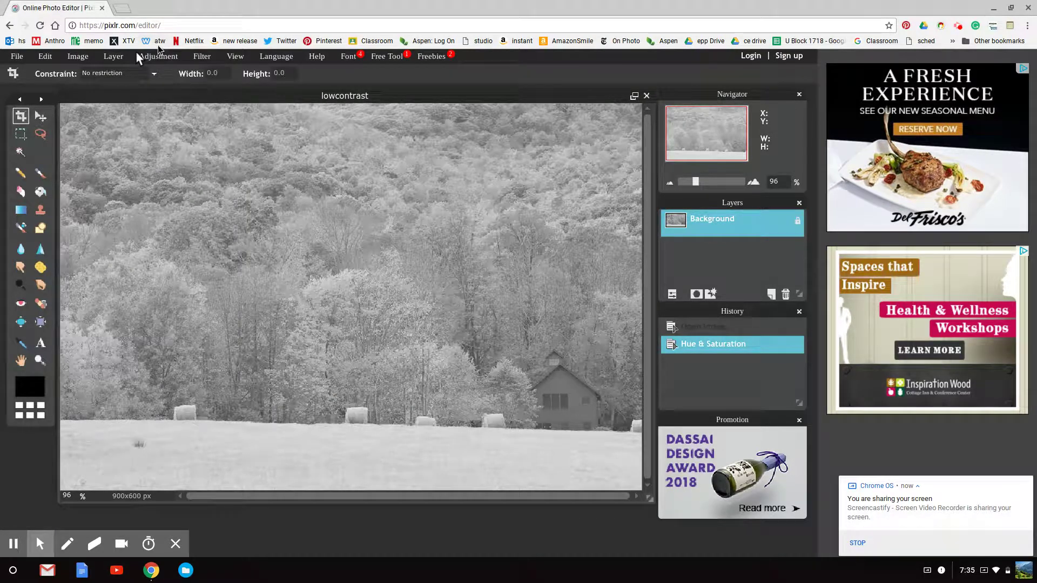
- Start a Curves adjustment with the histogram shown and add three points along the curve in the shadows, midtones and highlights
{"action": "left_click", "coordinate": [160, 54]}
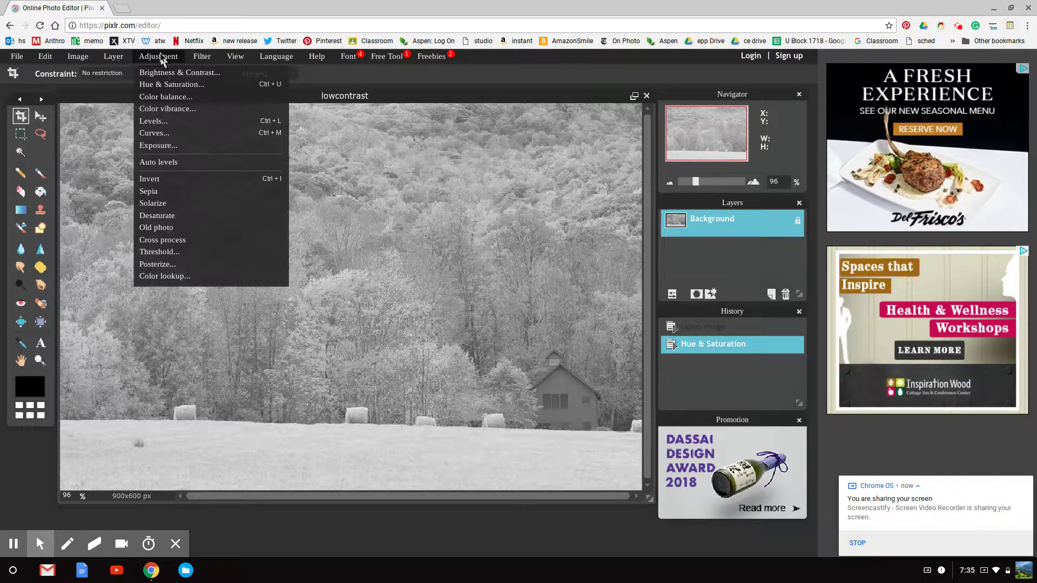
{"action": "left_click", "coordinate": [161, 133]}
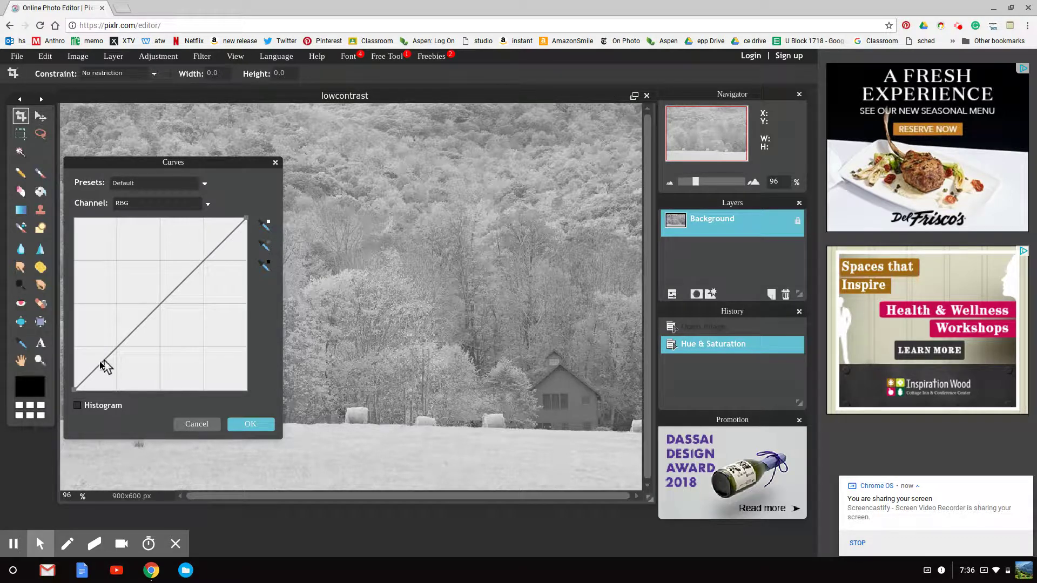
{"action": "left_click", "coordinate": [77, 405]}
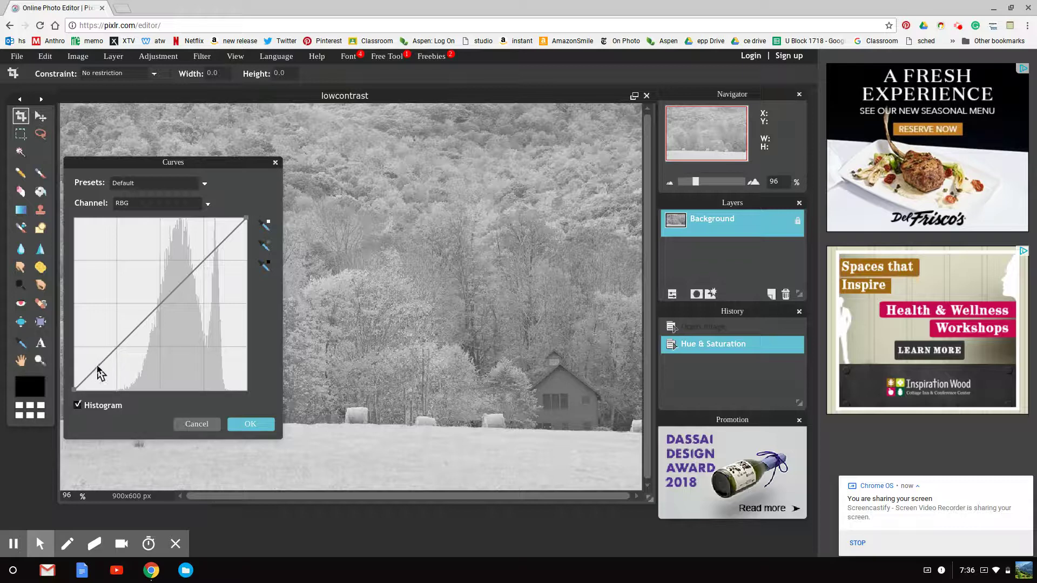
{"action": "left_click", "coordinate": [124, 338]}
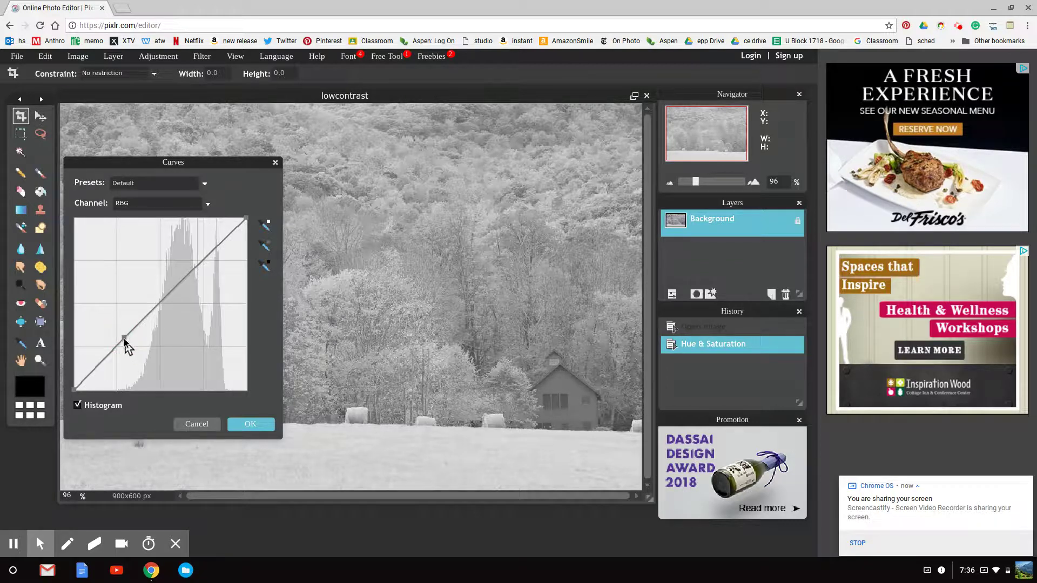
{"action": "left_click", "coordinate": [188, 275]}
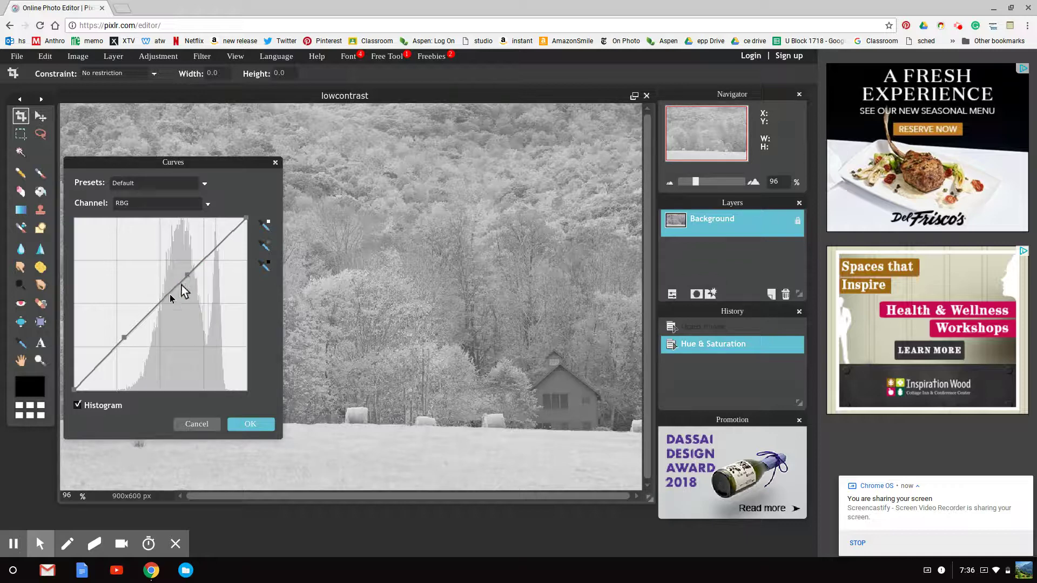
{"action": "left_click", "coordinate": [149, 312]}
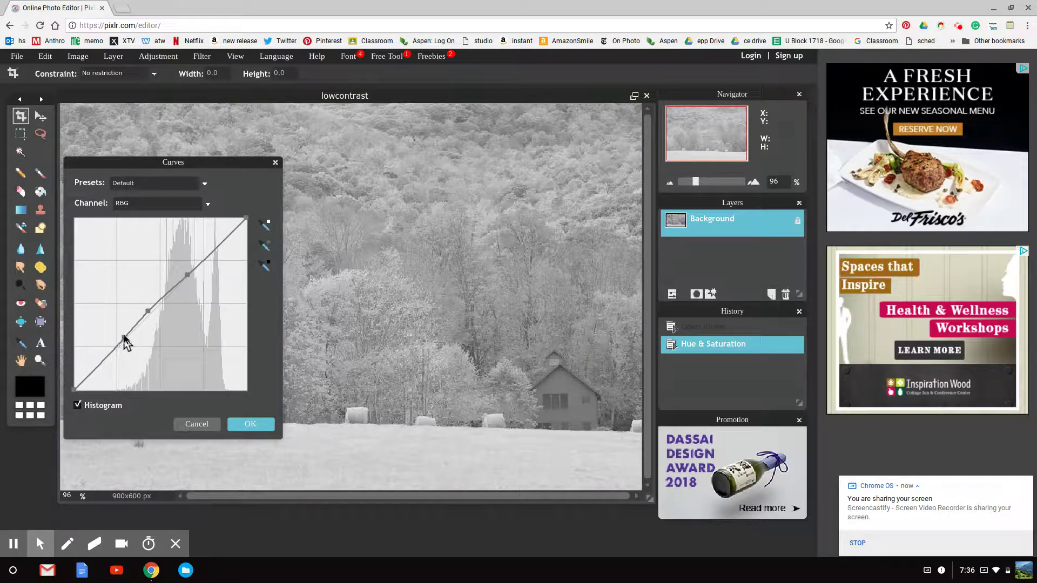
- Shape the curve into an S by lowering the shadow and midtone points and raising the highlight point
{"action": "mouse_move", "coordinate": [124, 339]}
{"action": "left_mouse_down"}
{"action": "mouse_move", "coordinate": [142, 361]}
{"action": "mouse_move", "coordinate": [128, 352]}
{"action": "left_mouse_up"}
{"action": "mouse_move", "coordinate": [148, 311]}
{"action": "left_mouse_down"}
{"action": "mouse_move", "coordinate": [164, 332]}
{"action": "mouse_move", "coordinate": [156, 321]}
{"action": "left_mouse_up"}
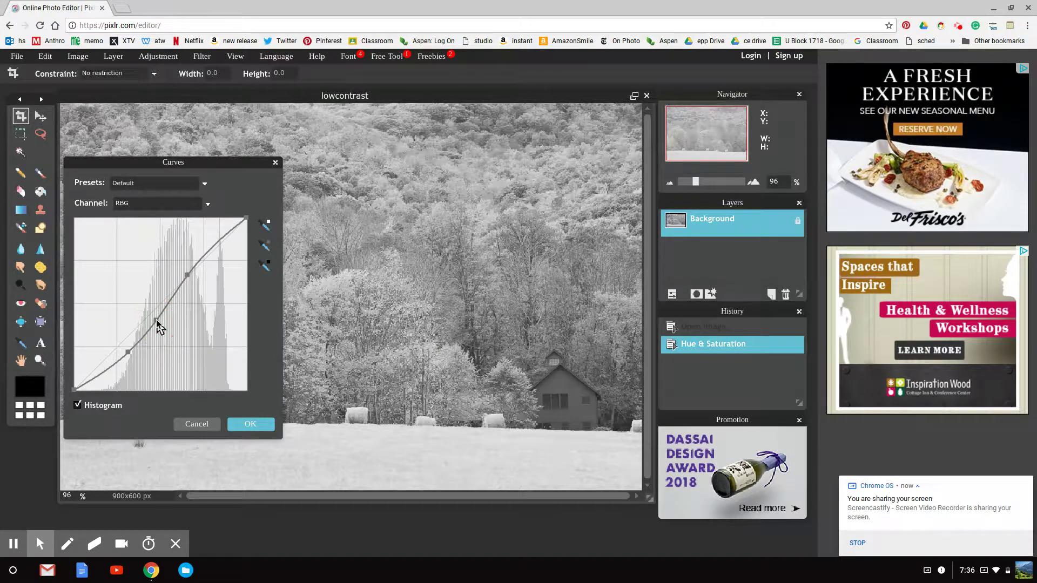
{"action": "left_click", "coordinate": [196, 258]}
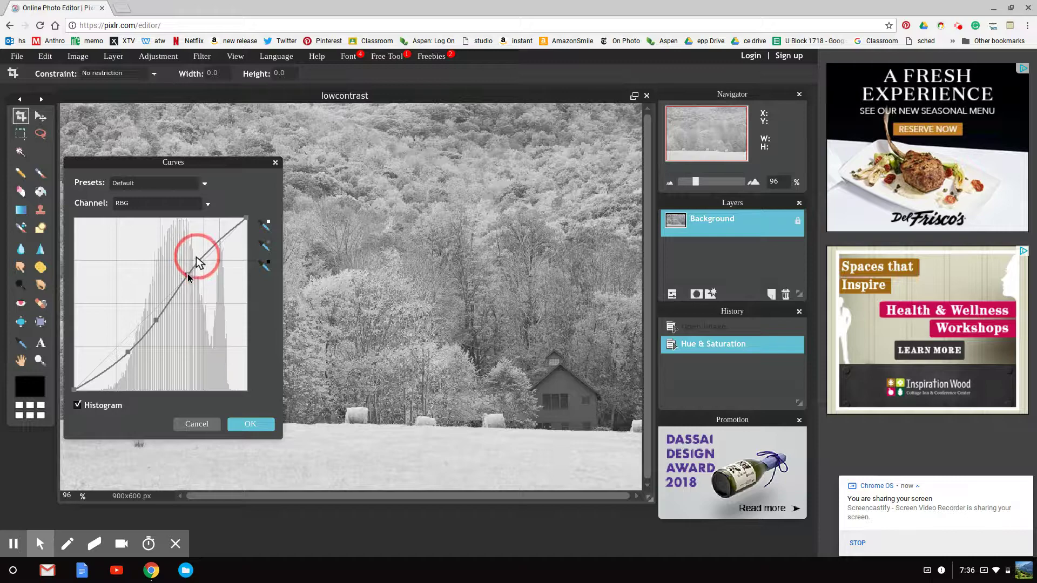
{"action": "mouse_move", "coordinate": [197, 259]}
{"action": "left_mouse_down"}
{"action": "mouse_move", "coordinate": [206, 261]}
{"action": "mouse_move", "coordinate": [193, 255]}
{"action": "left_mouse_up"}
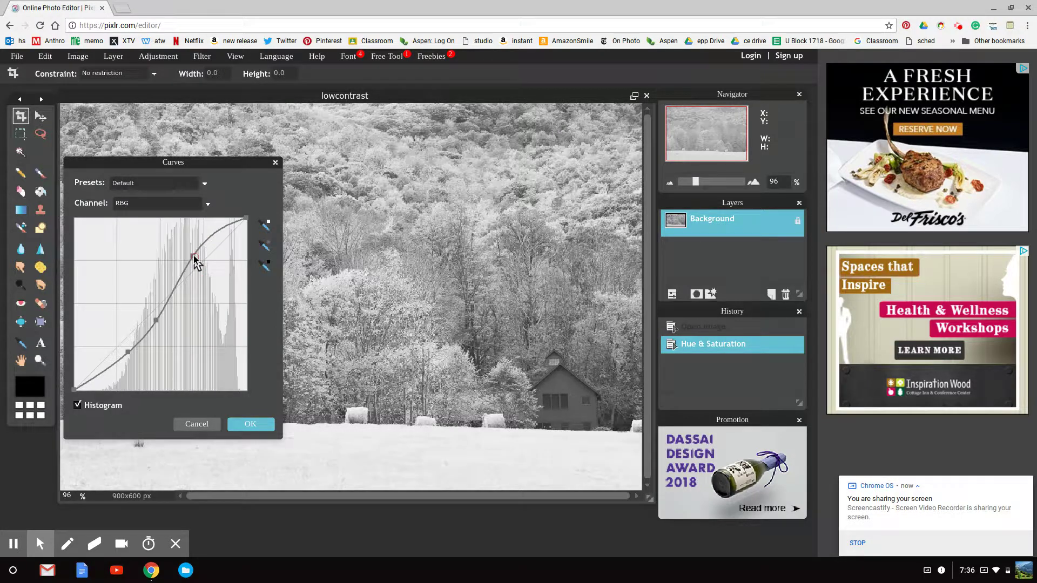
- Try to shift the black endpoint at the dark end of the curve
{"action": "left_click", "coordinate": [87, 394]}
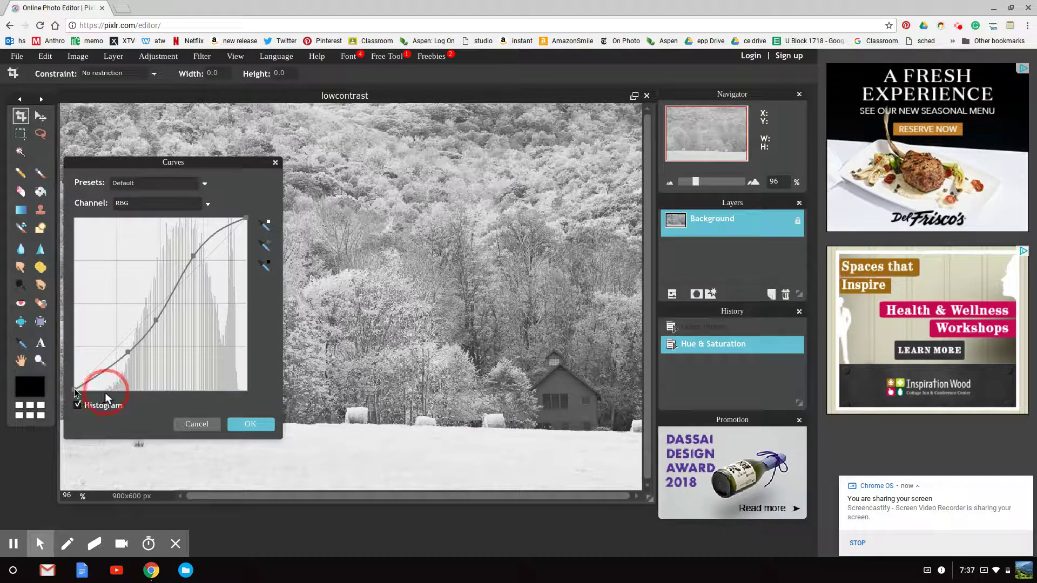
{"action": "left_click", "coordinate": [79, 388]}
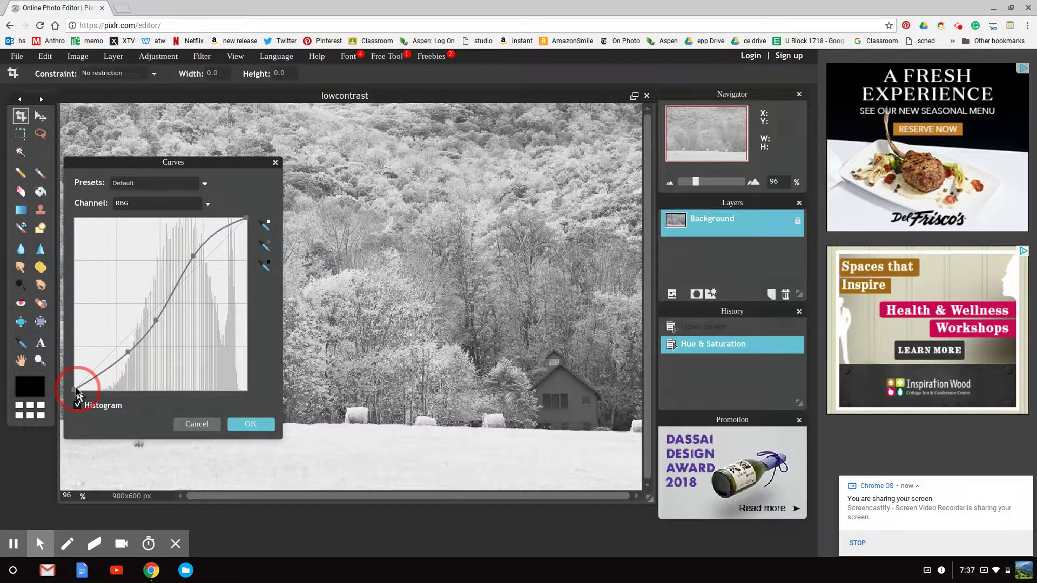
{"action": "left_click", "coordinate": [89, 381]}
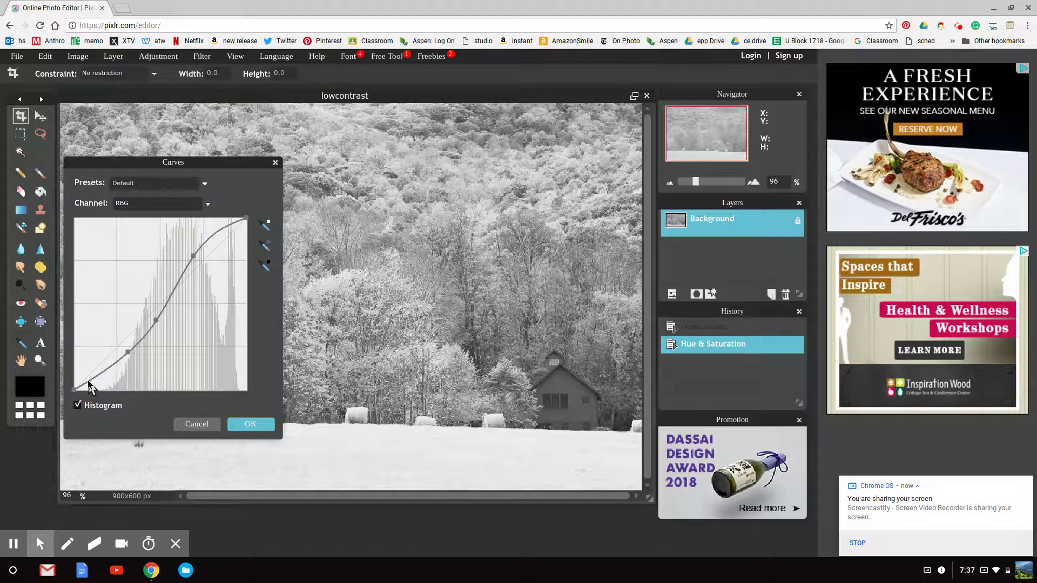